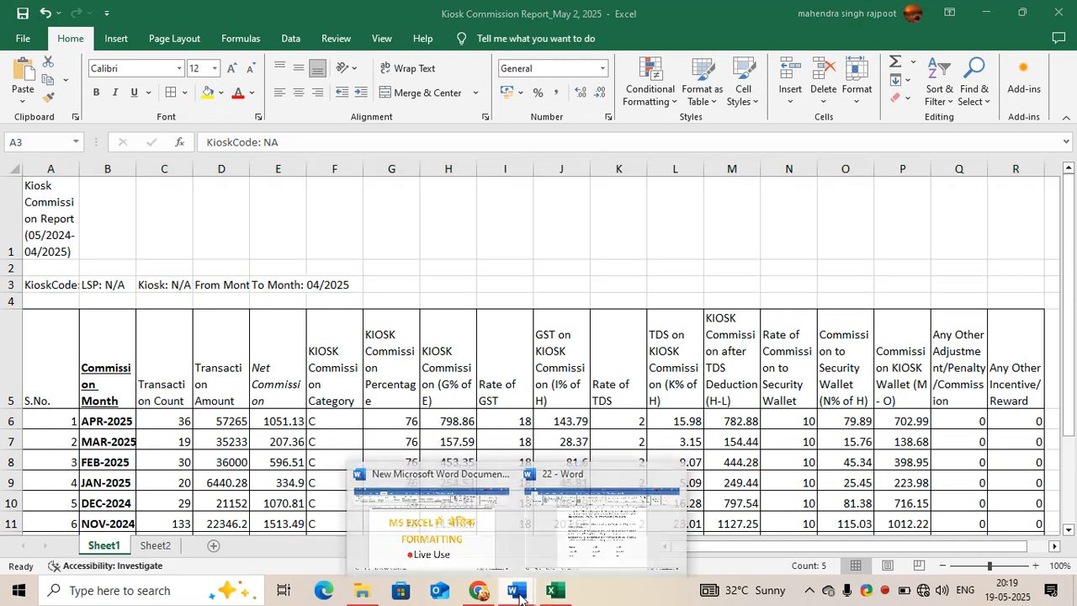
- Switch to the Word document, highlight its title about basic MS Excel formatting, and return to the Excel report
{"action": "left_click", "coordinate": [463, 521]}
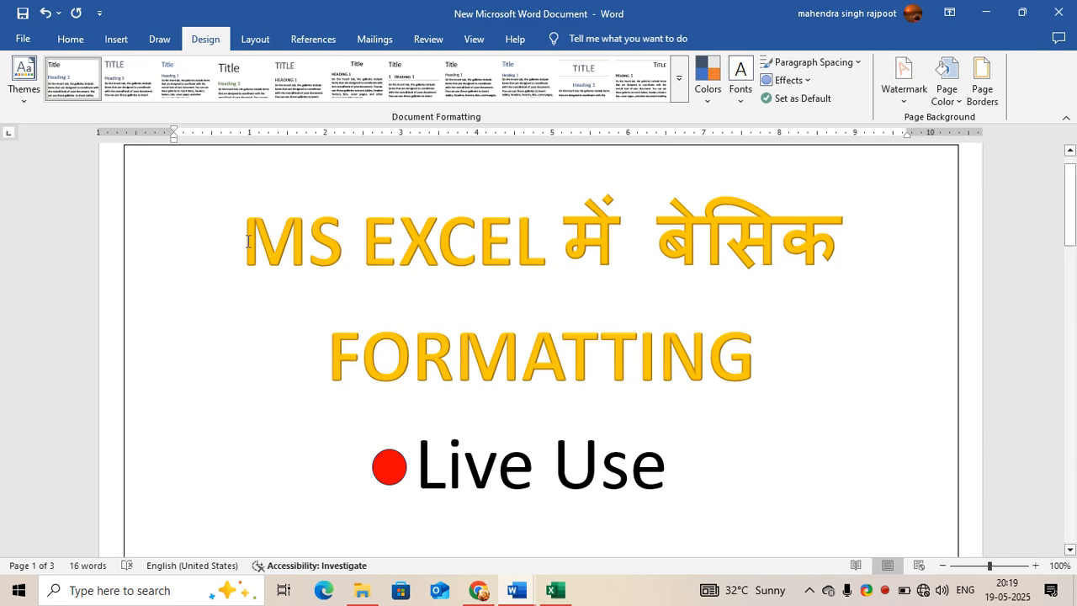
{"action": "left_click_drag", "start_coordinate": [246, 241], "coordinate": [661, 456]}
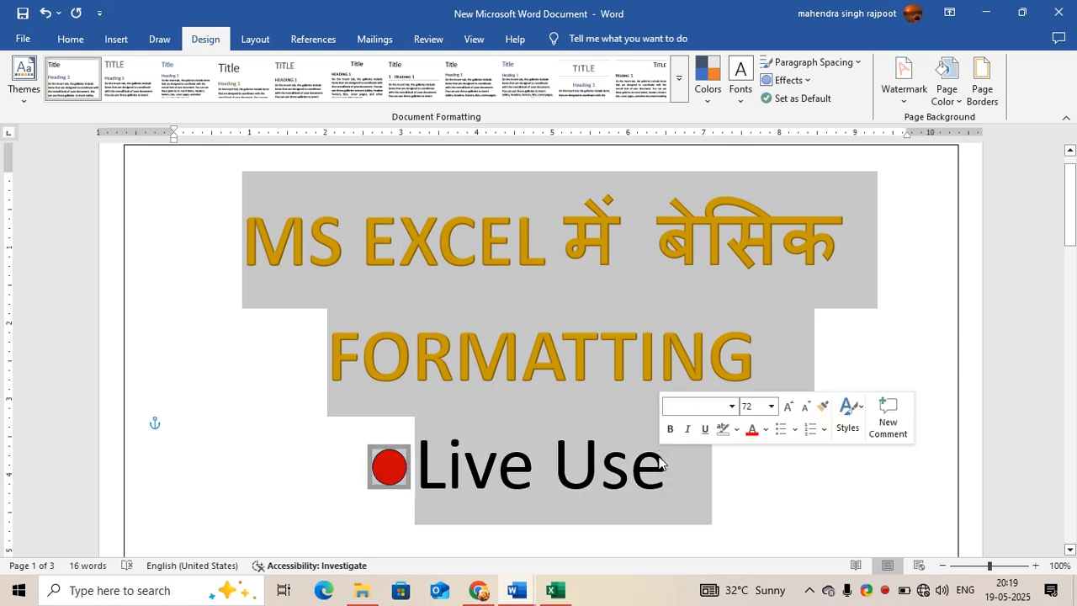
{"action": "left_click", "coordinate": [540, 491]}
{"action": "left_click", "coordinate": [553, 591]}
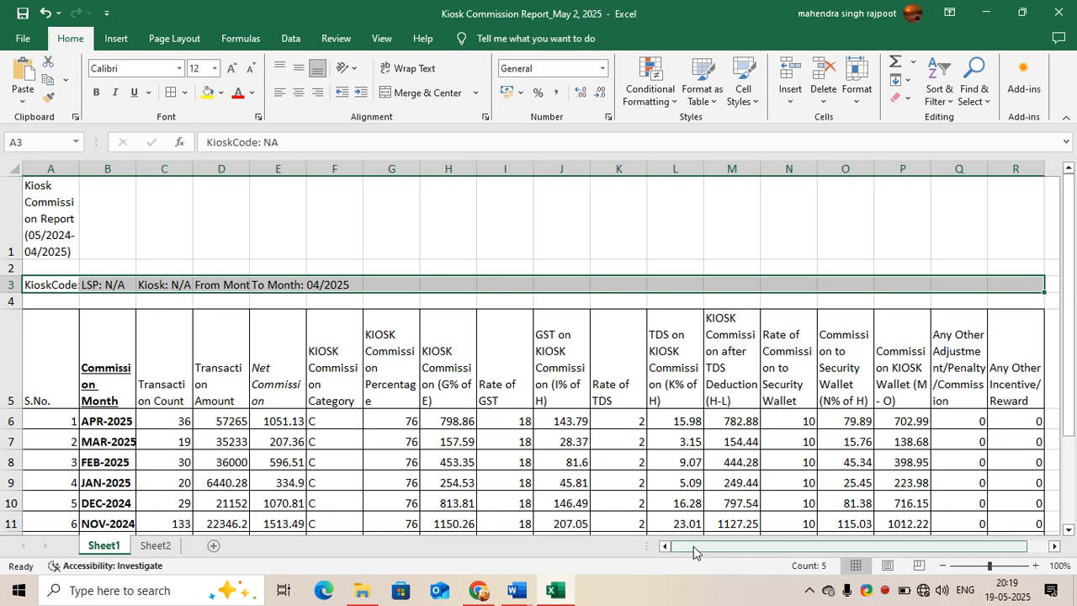
- Merge and center the report title across A1:R1
{"action": "left_click_drag", "start_coordinate": [707, 546], "coordinate": [576, 514]}
{"action": "left_click", "coordinate": [51, 232]}
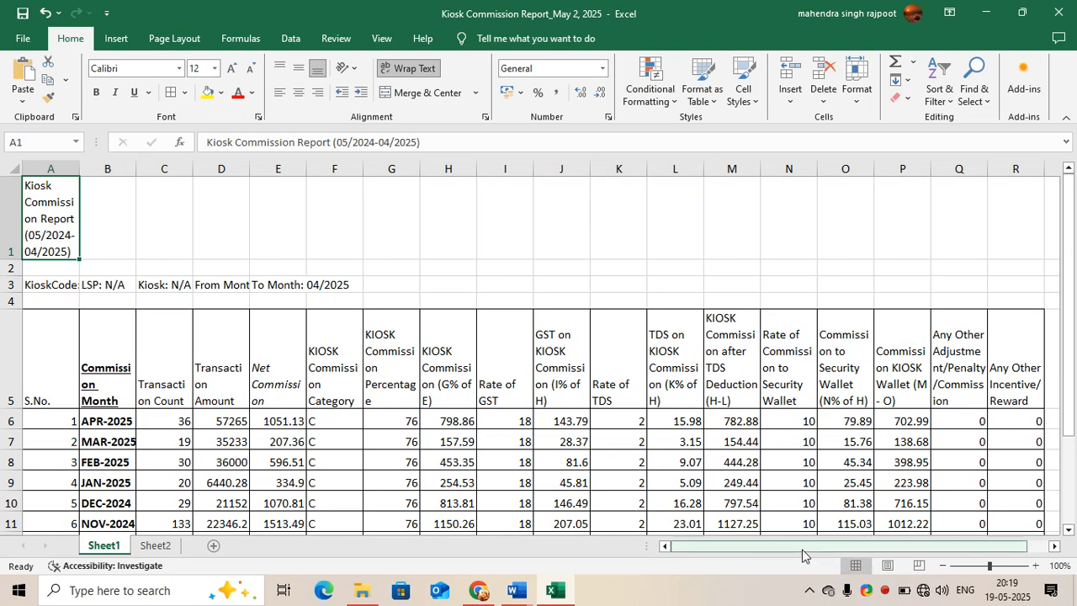
{"action": "left_click_drag", "start_coordinate": [828, 545], "coordinate": [721, 545]}
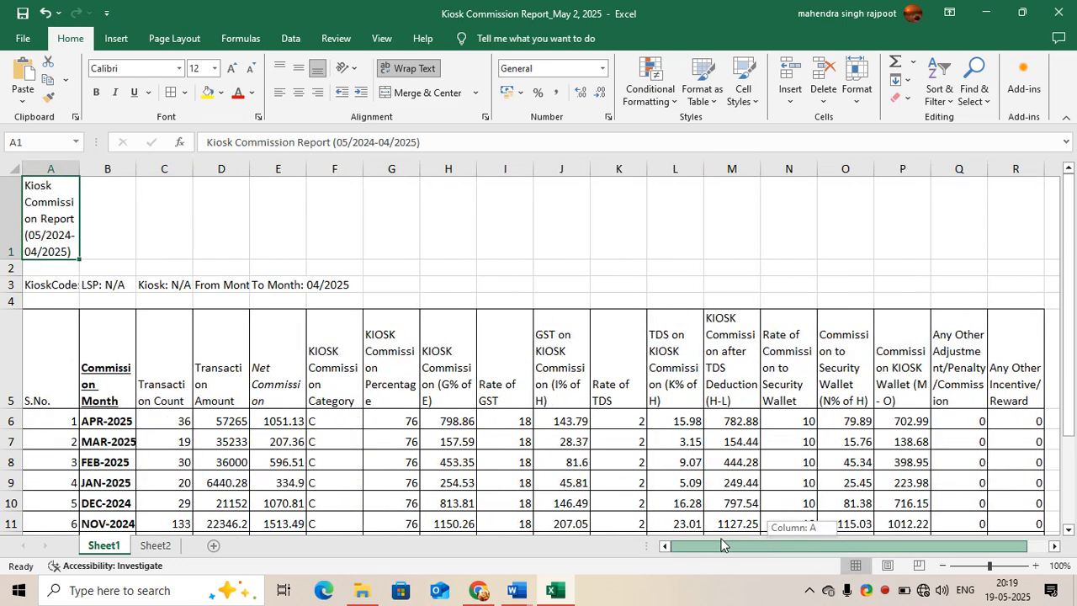
{"action": "left_click_drag", "start_coordinate": [48, 211], "coordinate": [866, 252]}
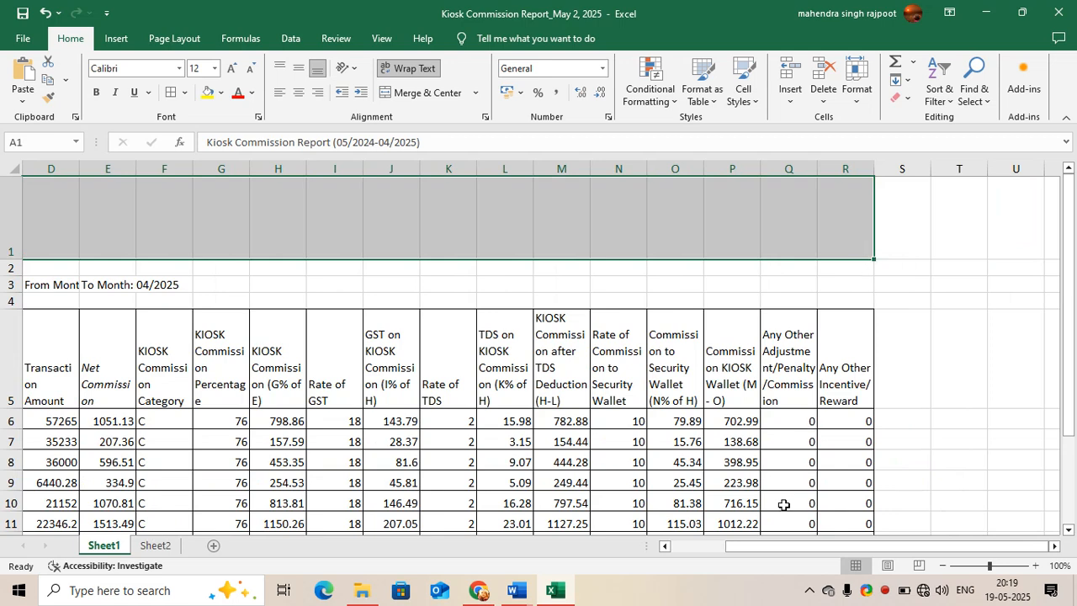
{"action": "left_click_drag", "start_coordinate": [783, 546], "coordinate": [664, 547]}
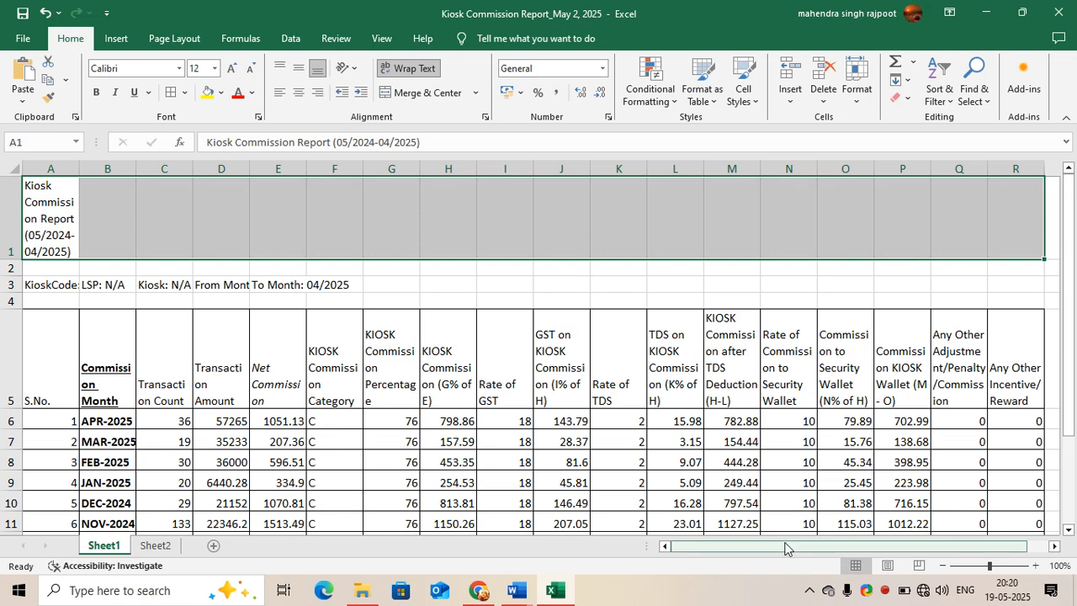
{"action": "left_click_drag", "start_coordinate": [785, 548], "coordinate": [730, 556]}
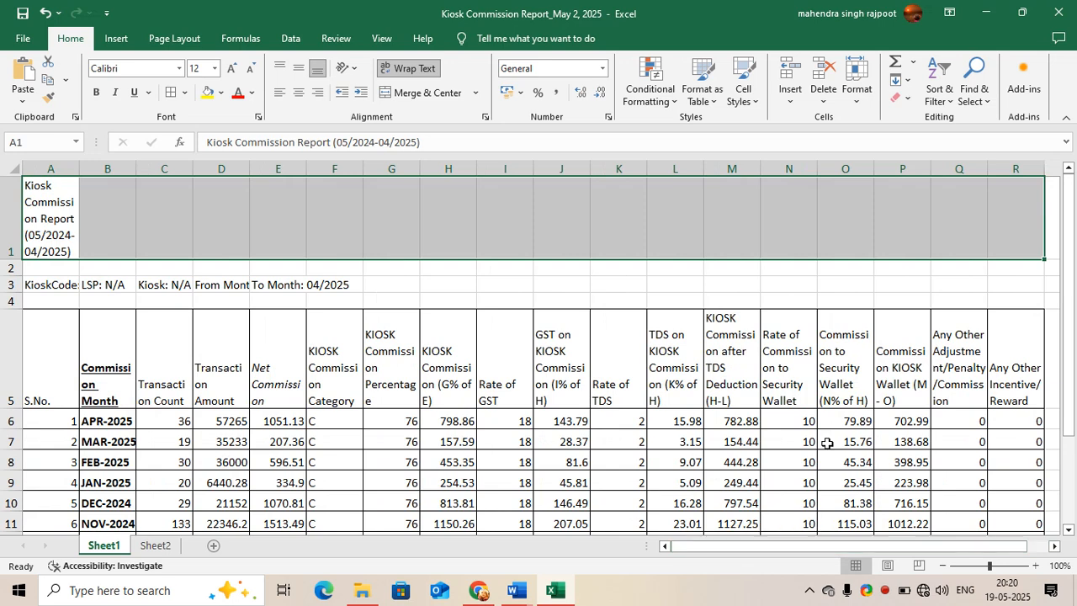
{"action": "left_click", "coordinate": [428, 93]}
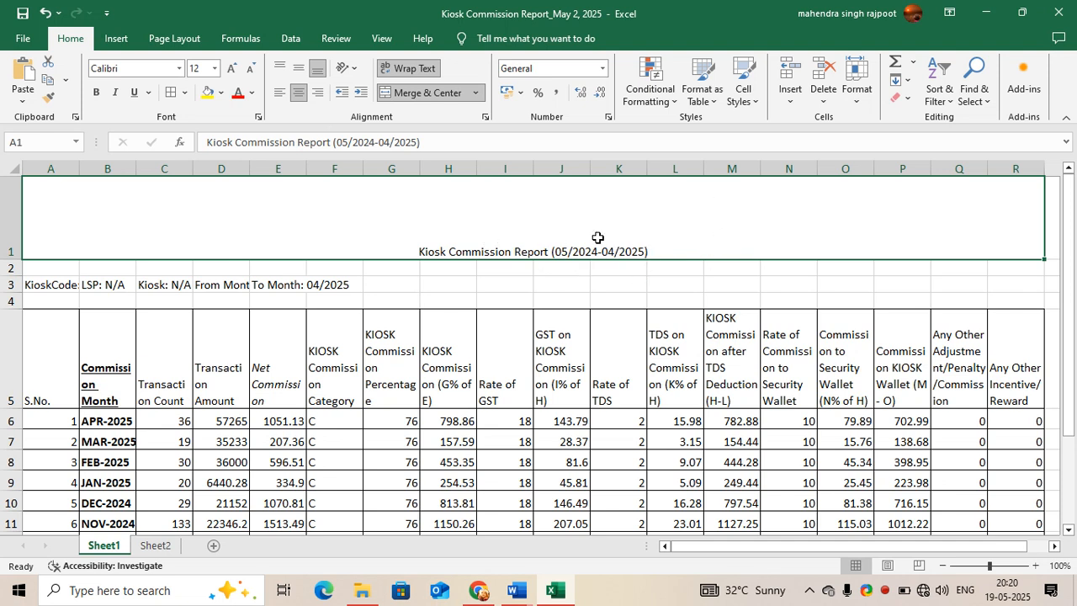
- Set the merged report title to font size 26 in Times New Roman
{"action": "left_click", "coordinate": [215, 68]}
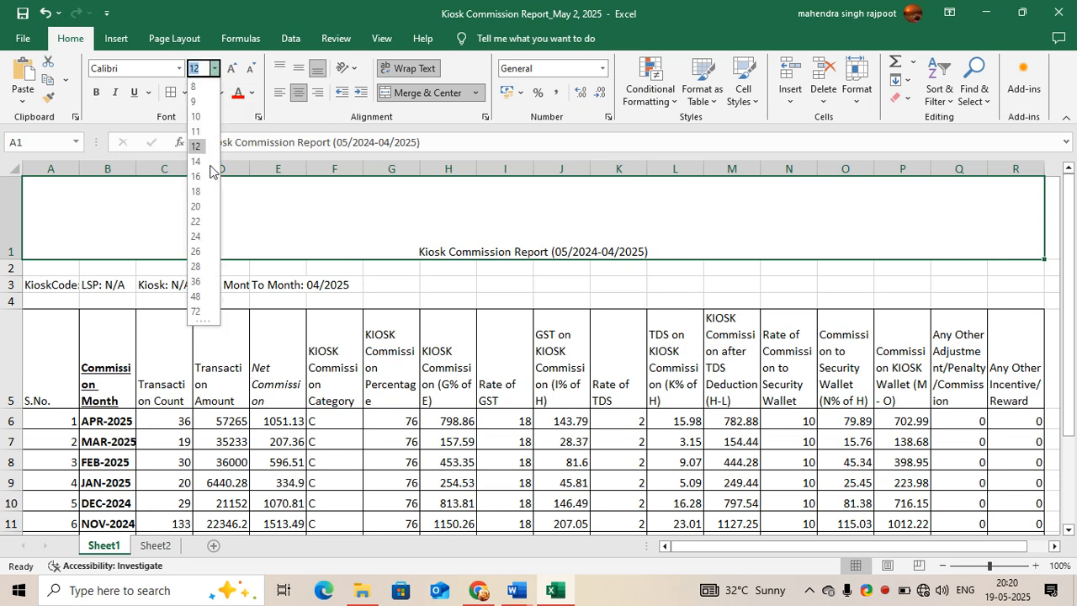
{"action": "left_click", "coordinate": [202, 251]}
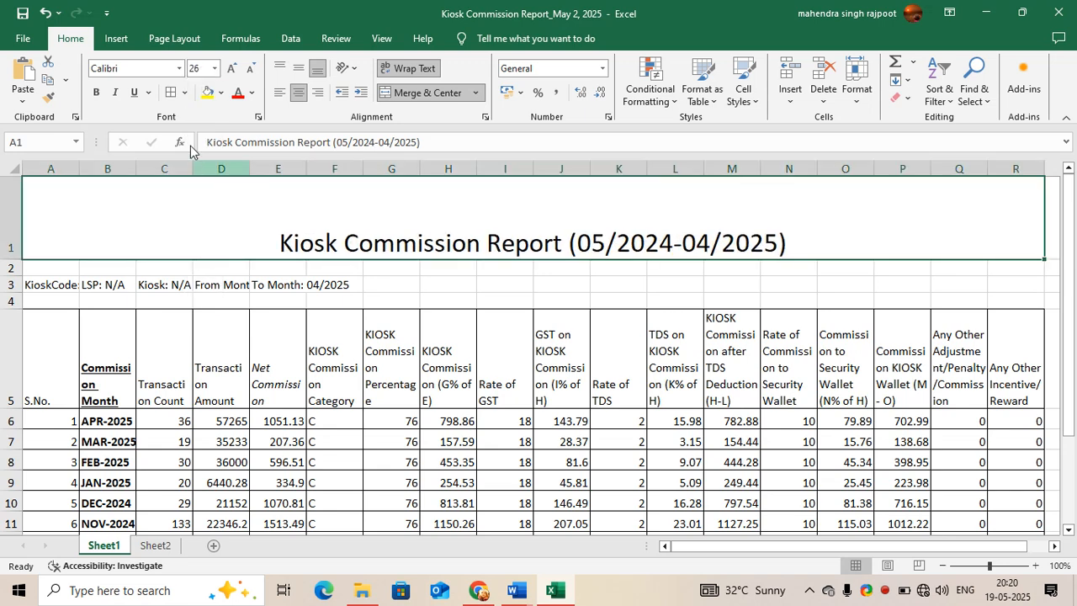
{"action": "left_click", "coordinate": [140, 70]}
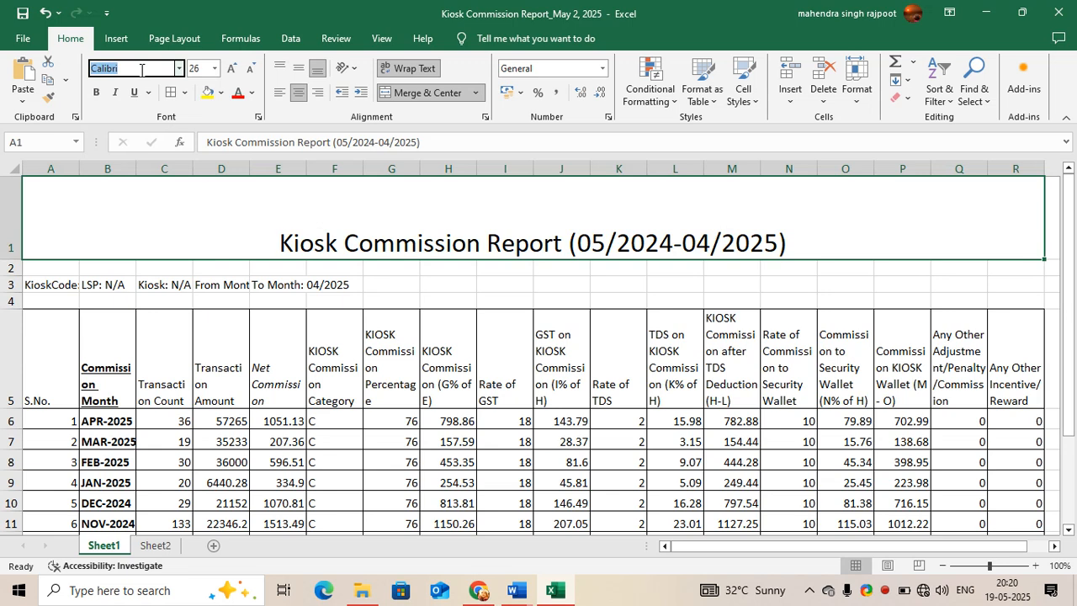
{"action": "type", "text": "T"}
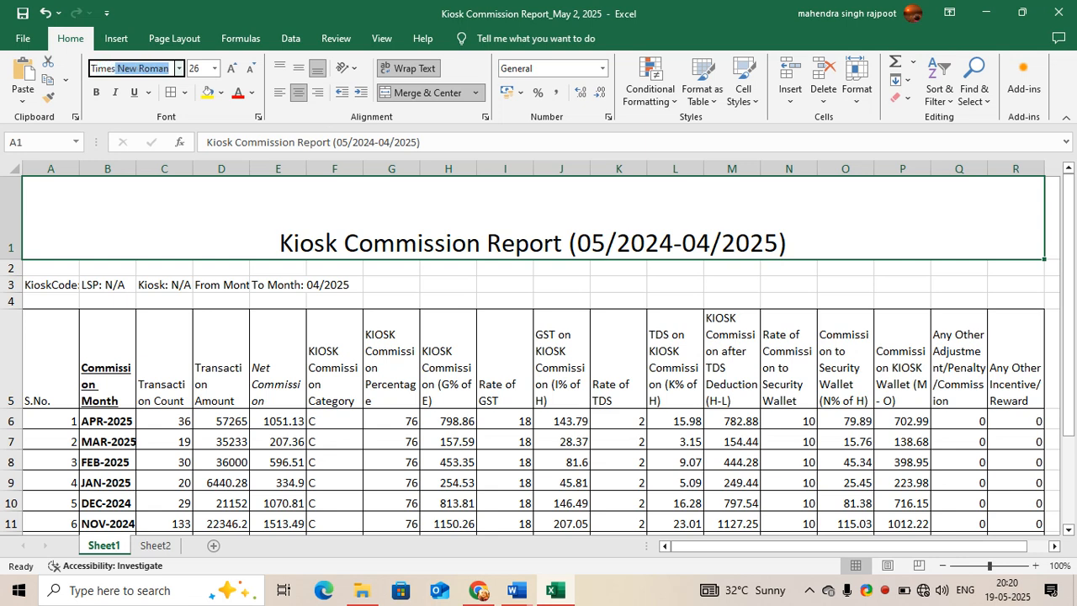
{"action": "type", "text": "imes"}
{"action": "key", "text": "Return"}
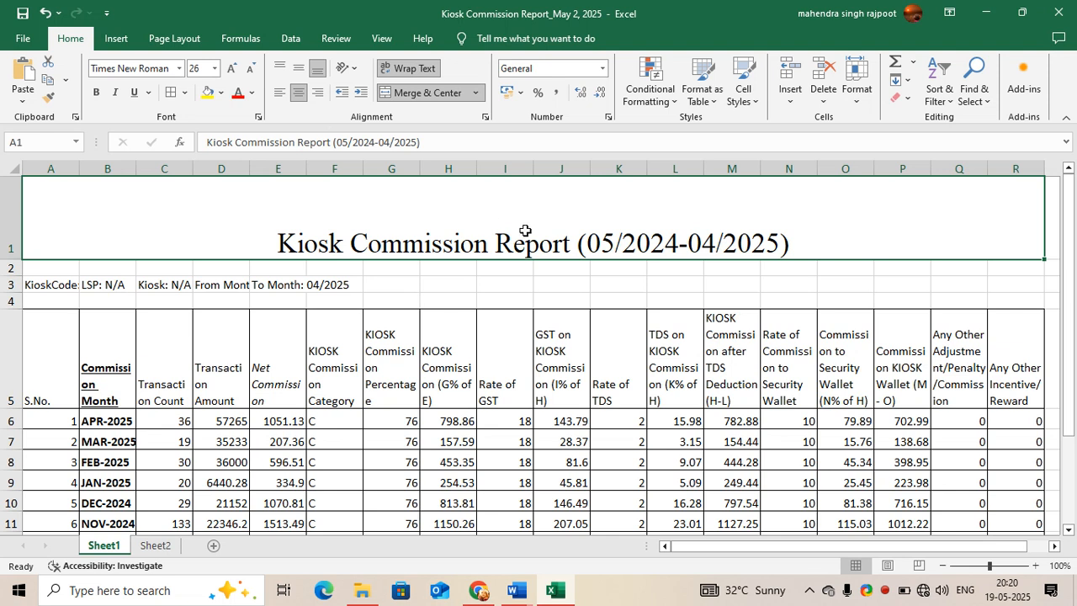
- Middle-align the report title vertically and make its text bold and dark orange
{"action": "left_click", "coordinate": [299, 72]}
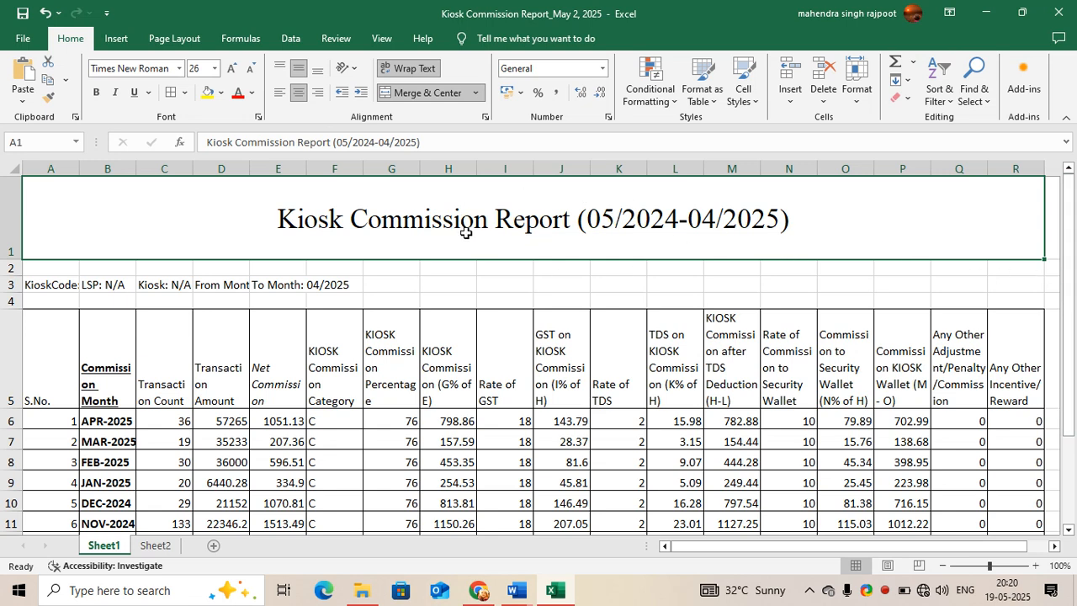
{"action": "left_click", "coordinate": [97, 93]}
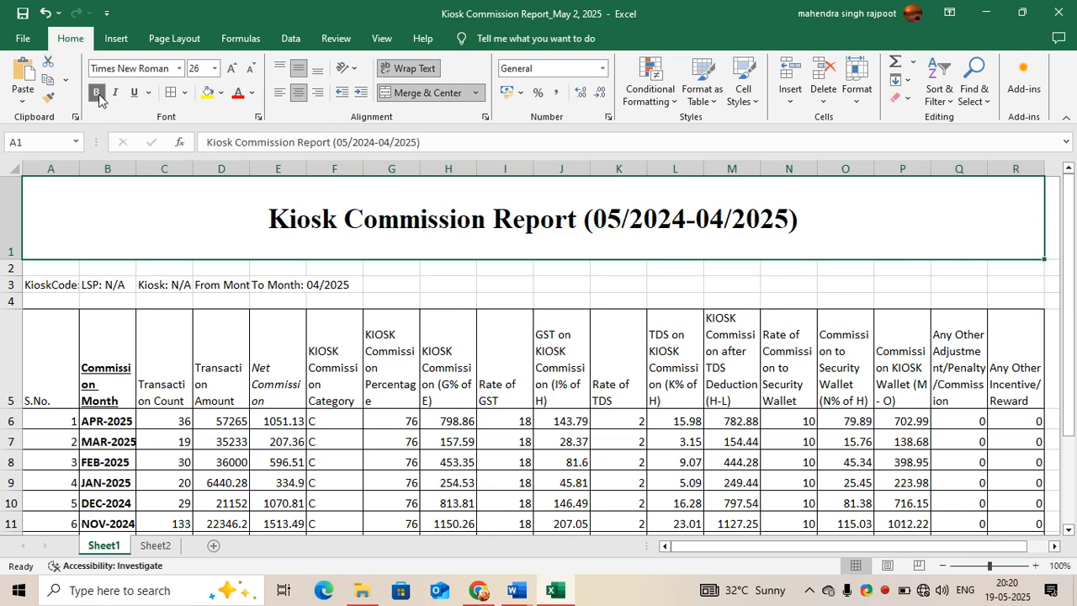
{"action": "left_click", "coordinate": [251, 92]}
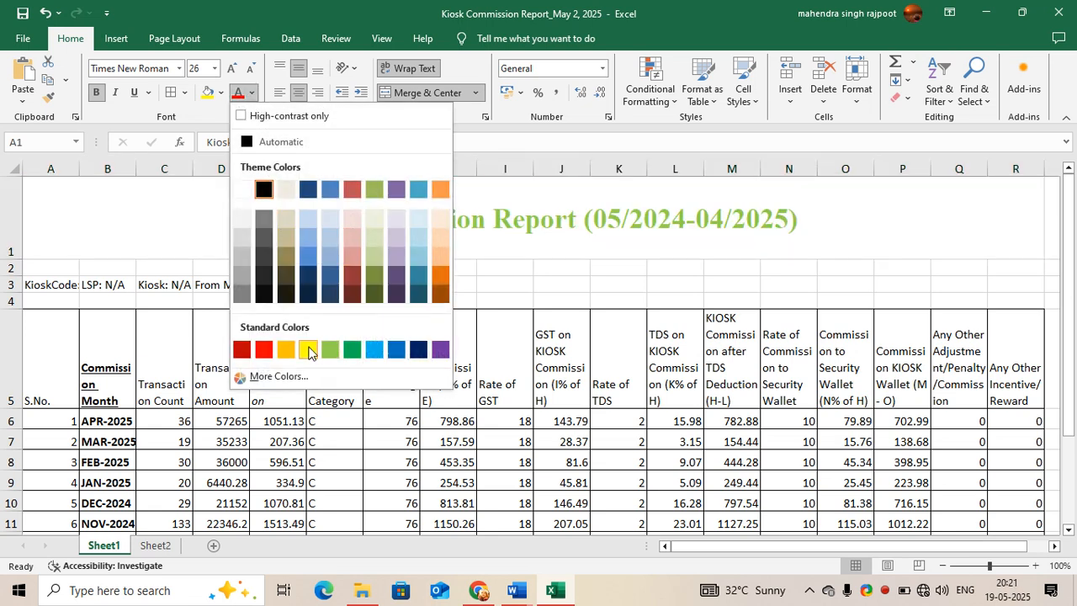
{"action": "left_click", "coordinate": [438, 279]}
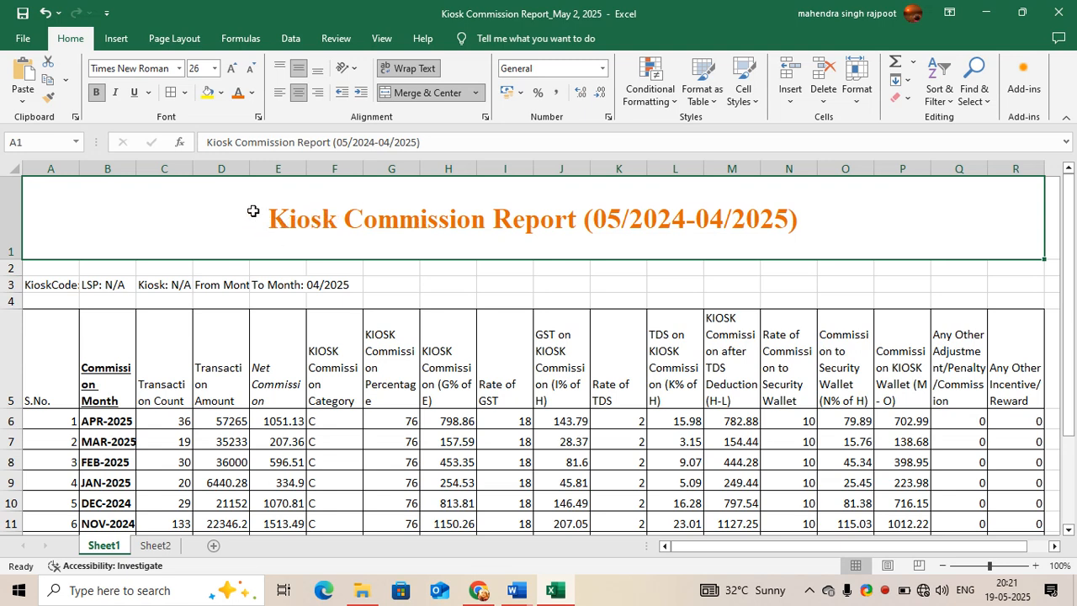
- Fill the merged title cell with light aqua and add a border around it
{"action": "left_click", "coordinate": [221, 92]}
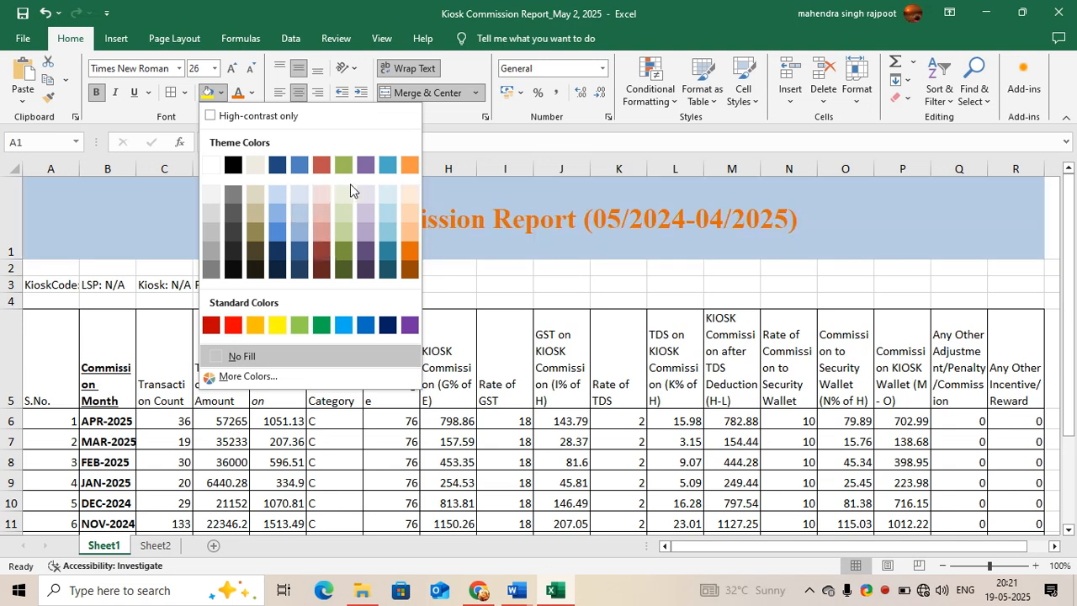
{"action": "left_click", "coordinate": [385, 190]}
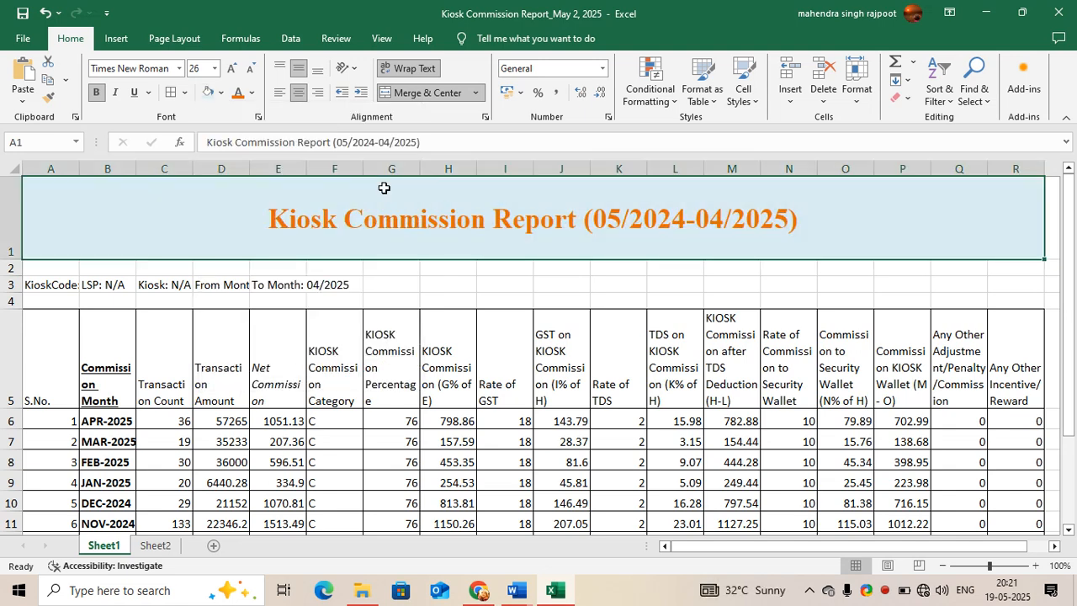
{"action": "left_click", "coordinate": [471, 284]}
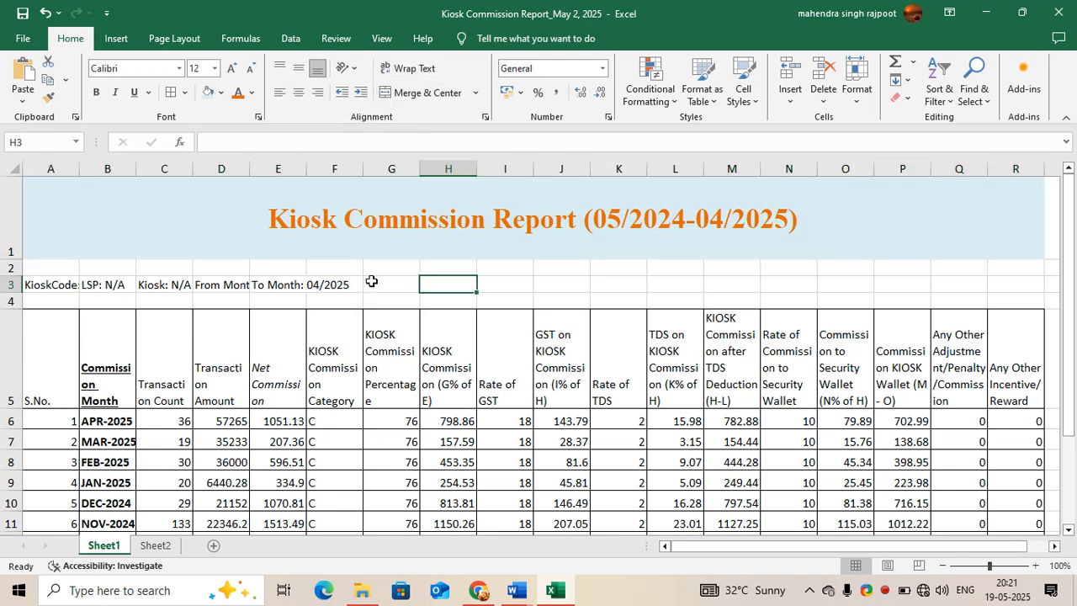
{"action": "left_click", "coordinate": [287, 241]}
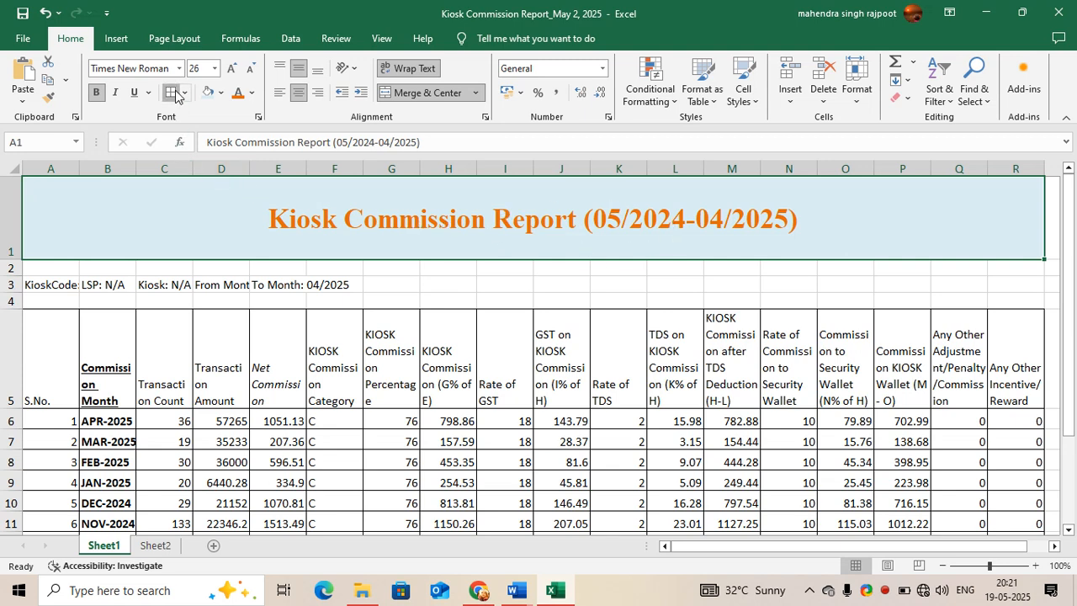
{"action": "left_click", "coordinate": [462, 298]}
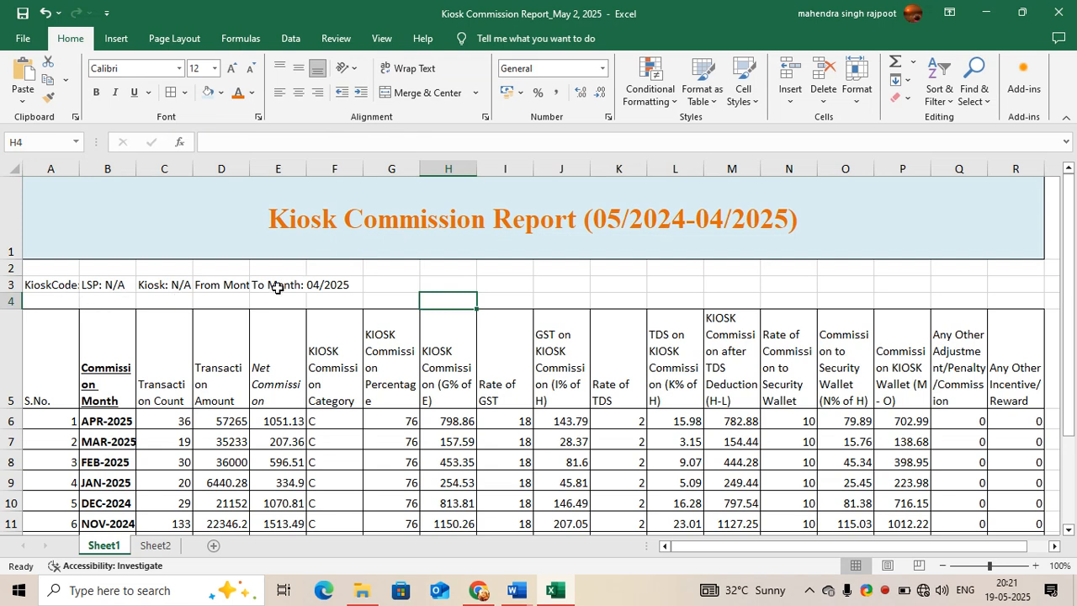
- Delete the empty row 2 beneath the report title
{"action": "left_click", "coordinate": [16, 267]}
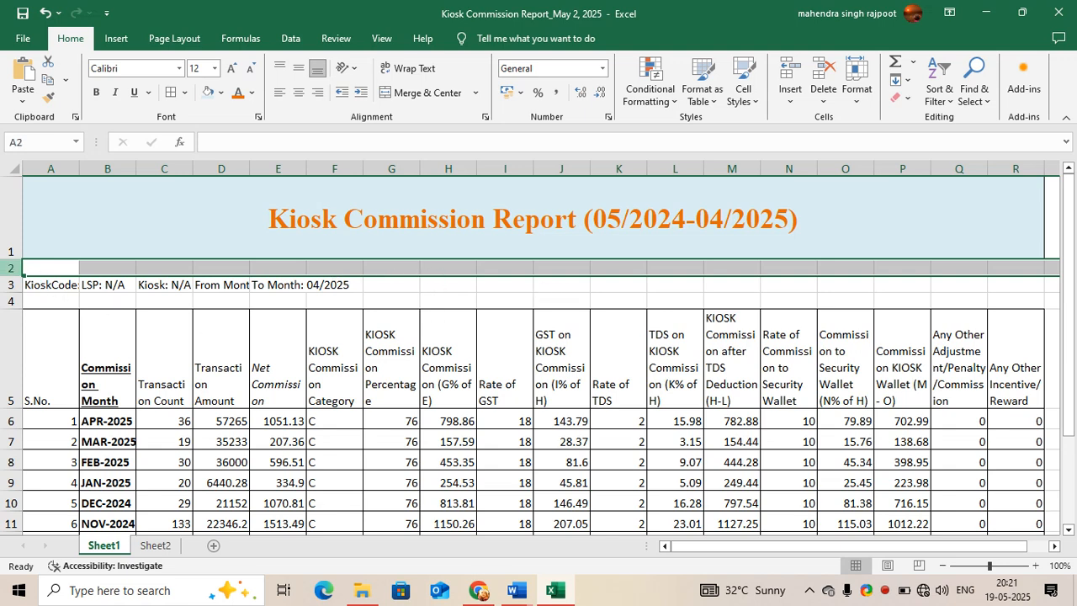
{"action": "right_click", "coordinate": [14, 267]}
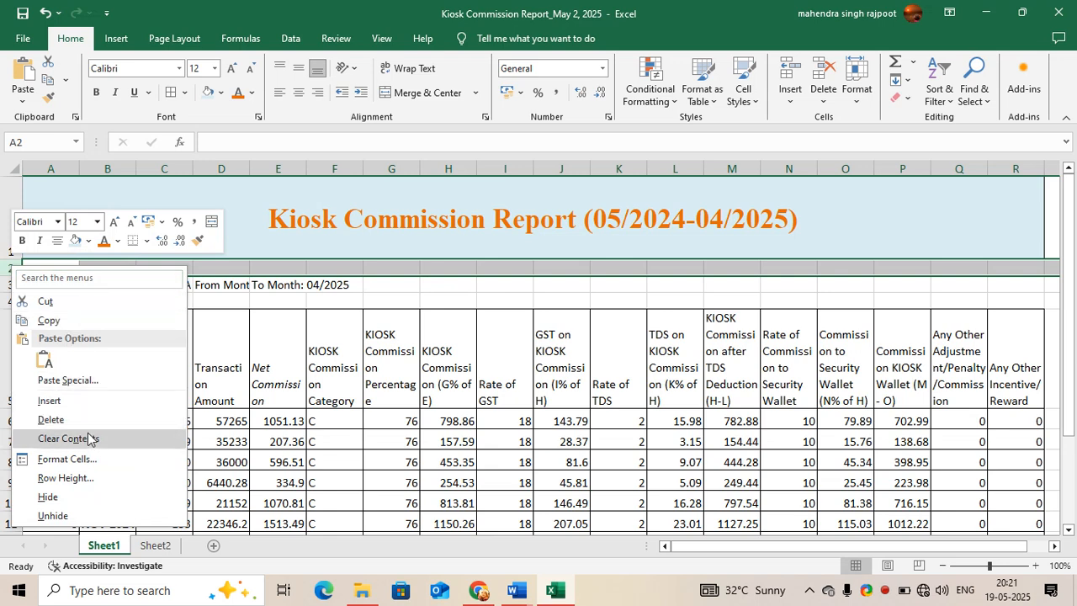
{"action": "left_click", "coordinate": [83, 420]}
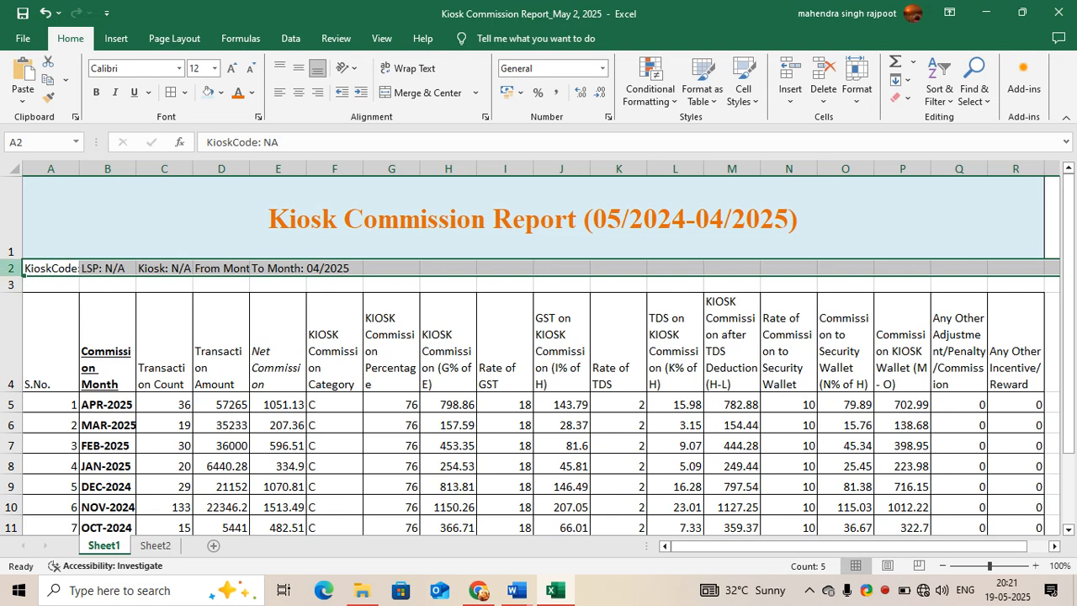
- Insert a new row above the KioskCode row
{"action": "right_click", "coordinate": [11, 269]}
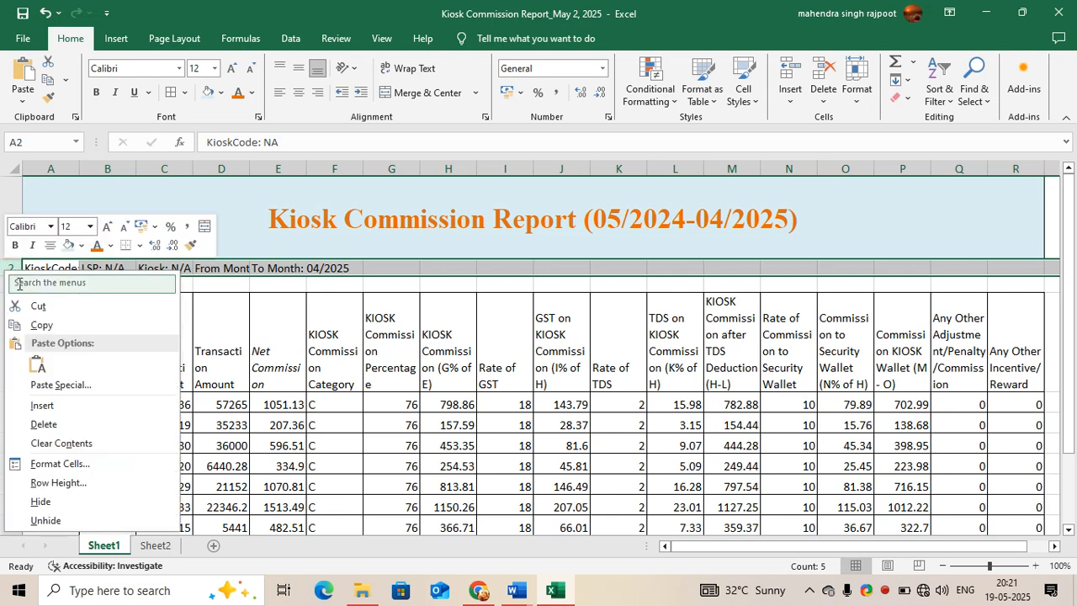
{"action": "left_click", "coordinate": [42, 406]}
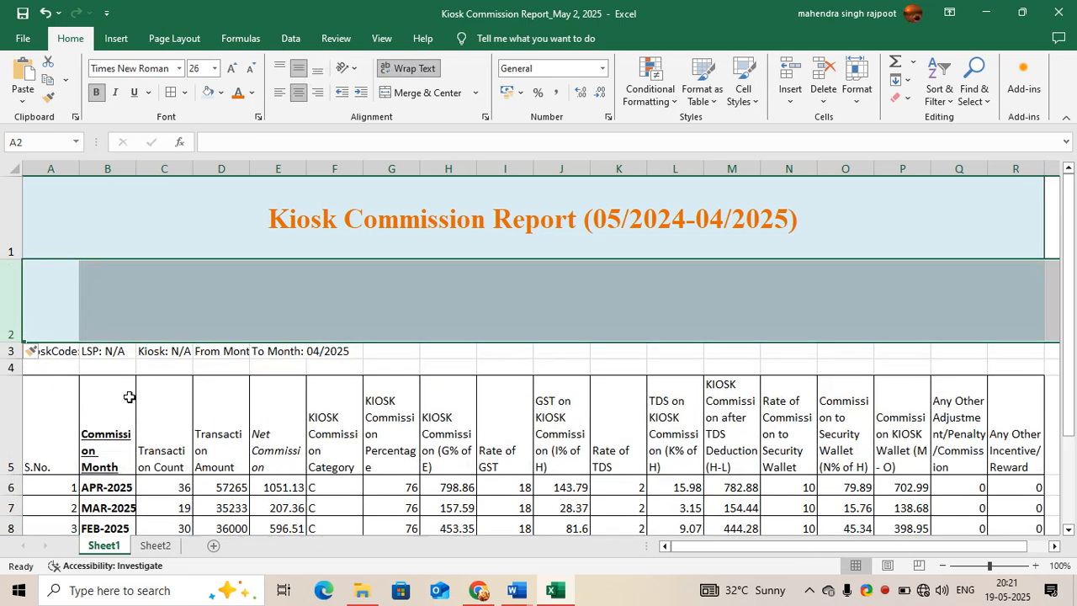
{"action": "left_click", "coordinate": [447, 288]}
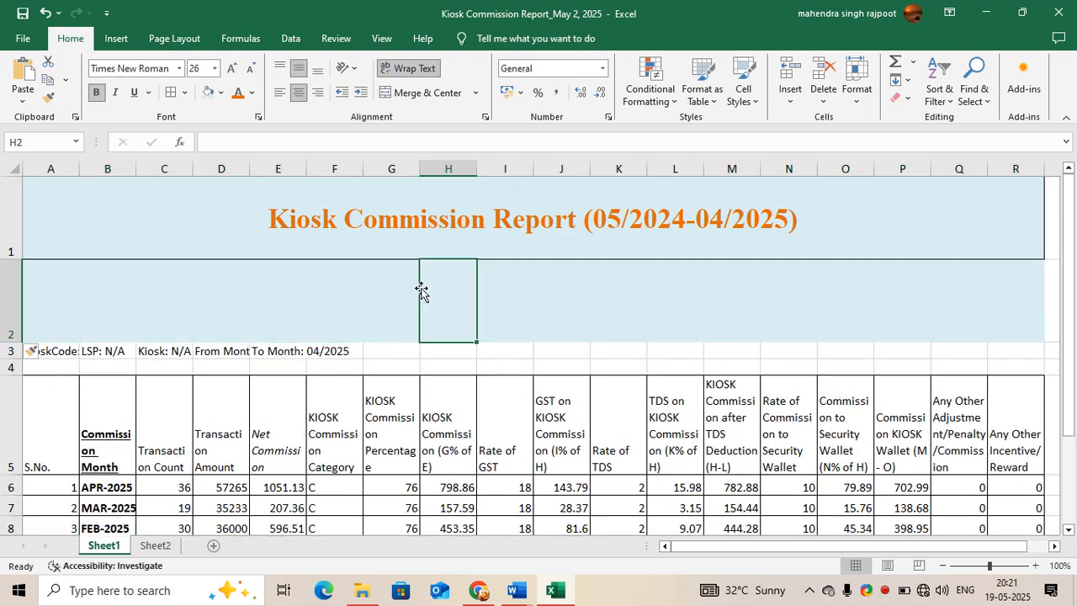
{"action": "left_click_drag", "start_coordinate": [101, 296], "coordinate": [164, 299]}
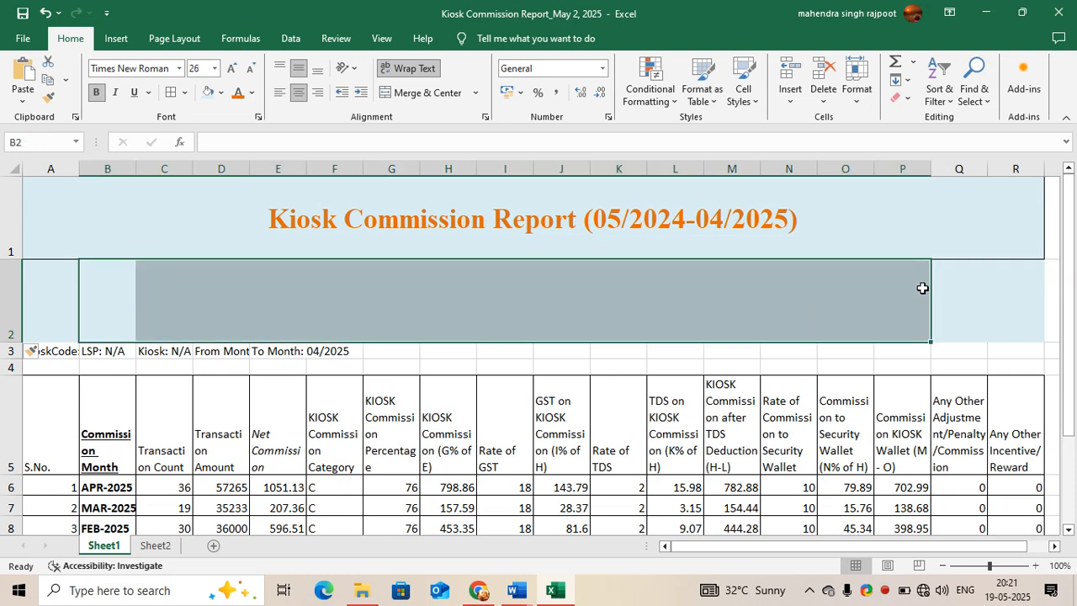
- Delete the newly inserted blank row between the title and the KioskCode row
{"action": "left_click", "coordinate": [11, 299]}
{"action": "right_click", "coordinate": [11, 290]}
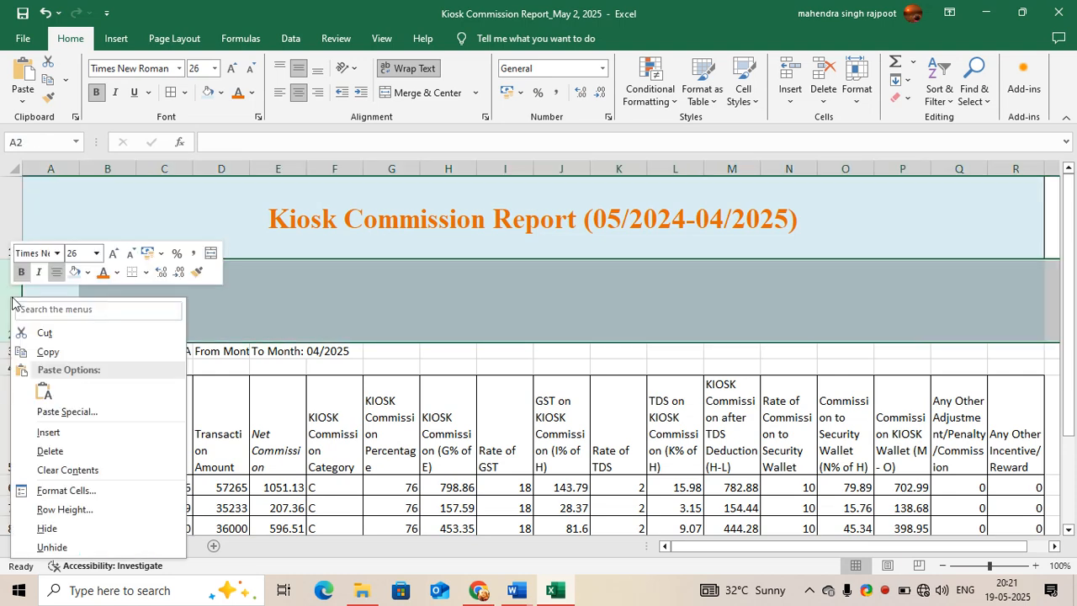
{"action": "left_click", "coordinate": [67, 449]}
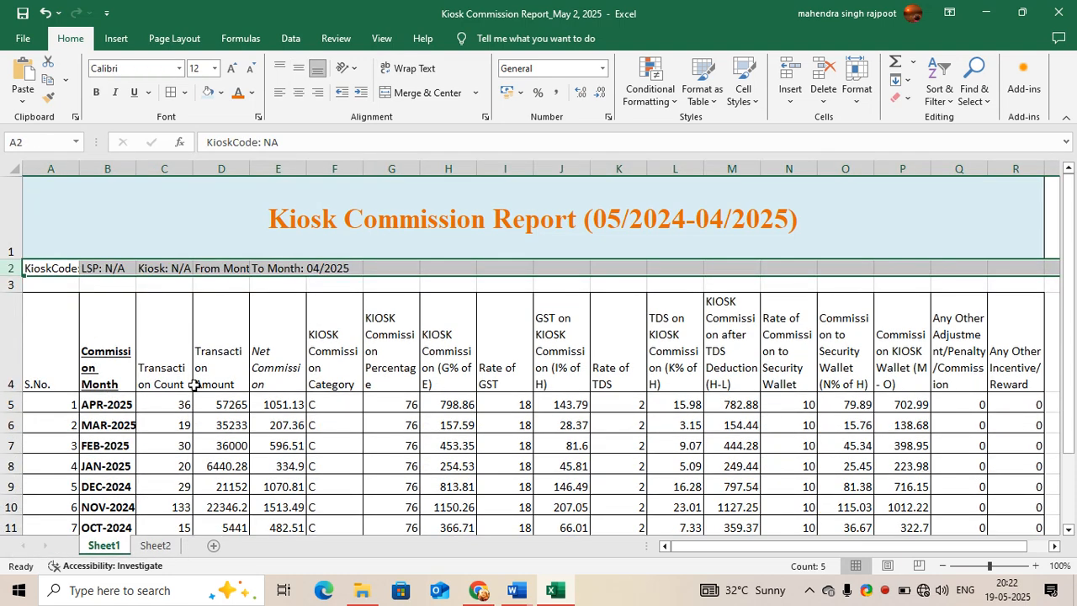
{"action": "left_click", "coordinate": [194, 384]}
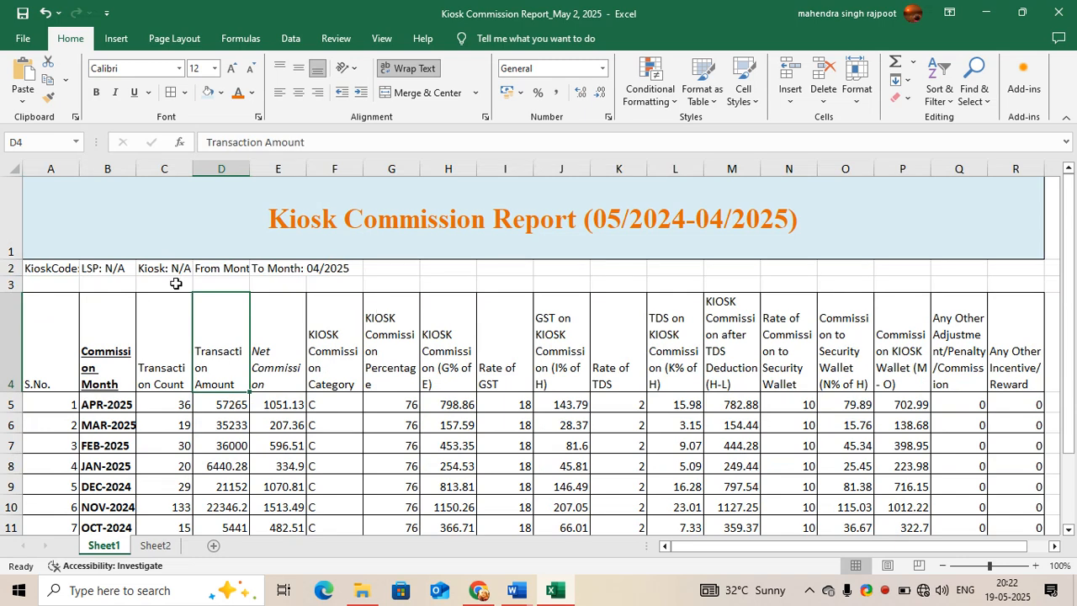
- Merge and center the KioskCode row across A2:R2, keeping only the first cell's value
{"action": "left_click_drag", "start_coordinate": [48, 263], "coordinate": [1043, 265]}
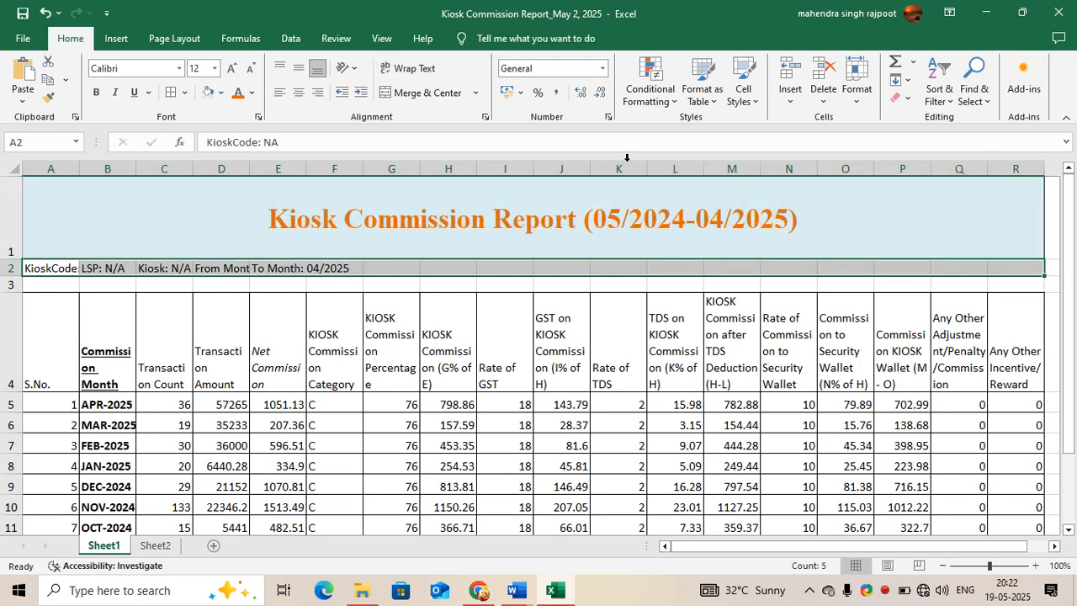
{"action": "left_click", "coordinate": [425, 93]}
{"action": "left_click", "coordinate": [509, 339]}
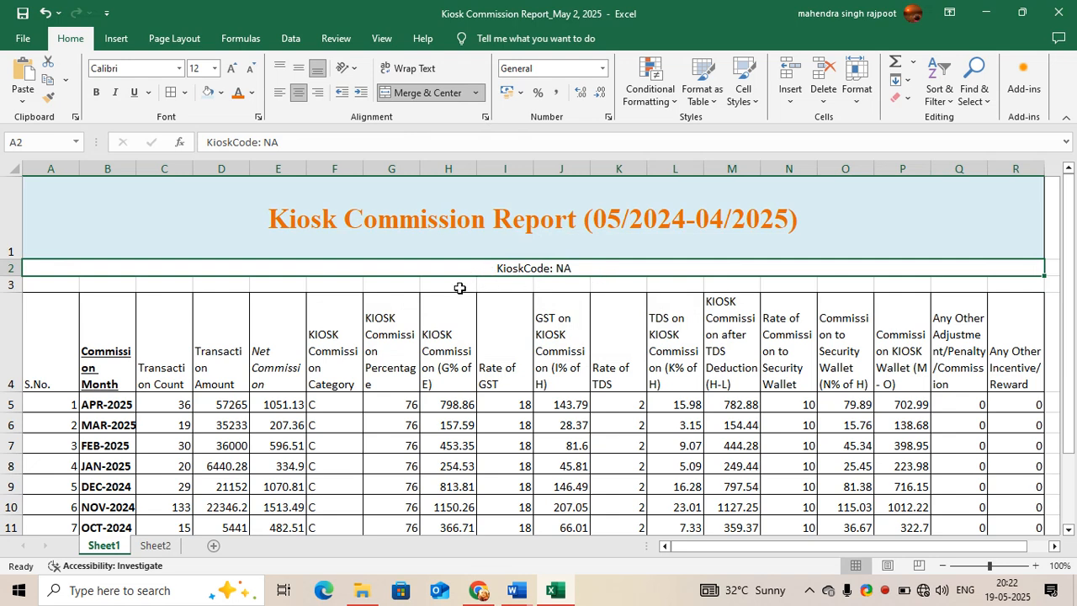
- Make the table header row A4:R4 bold, and toggle its text wrapping off and back on
{"action": "left_click_drag", "start_coordinate": [56, 361], "coordinate": [1021, 334]}
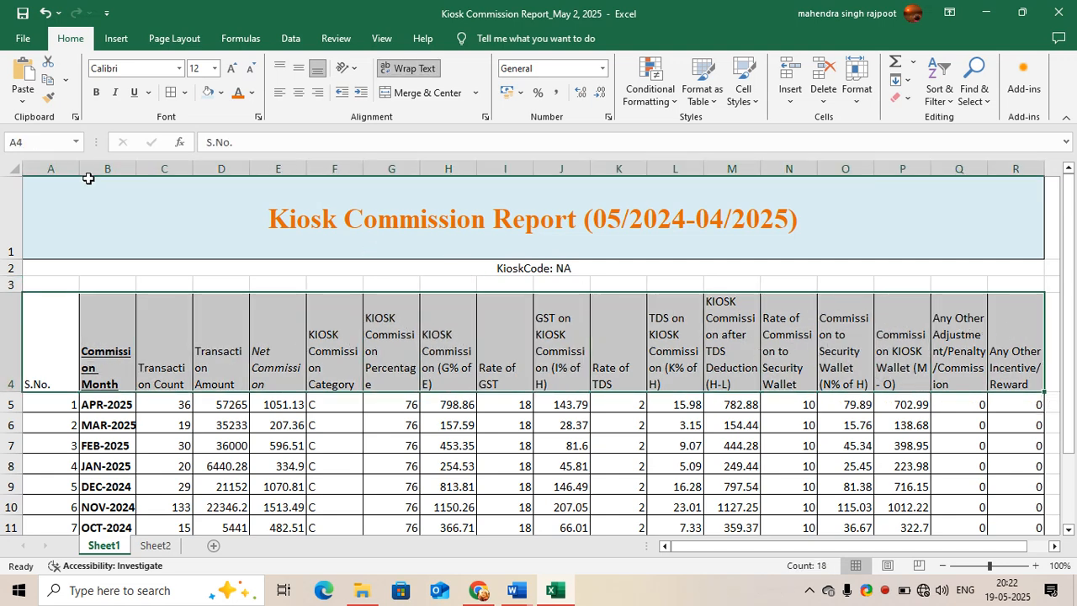
{"action": "left_click", "coordinate": [96, 91]}
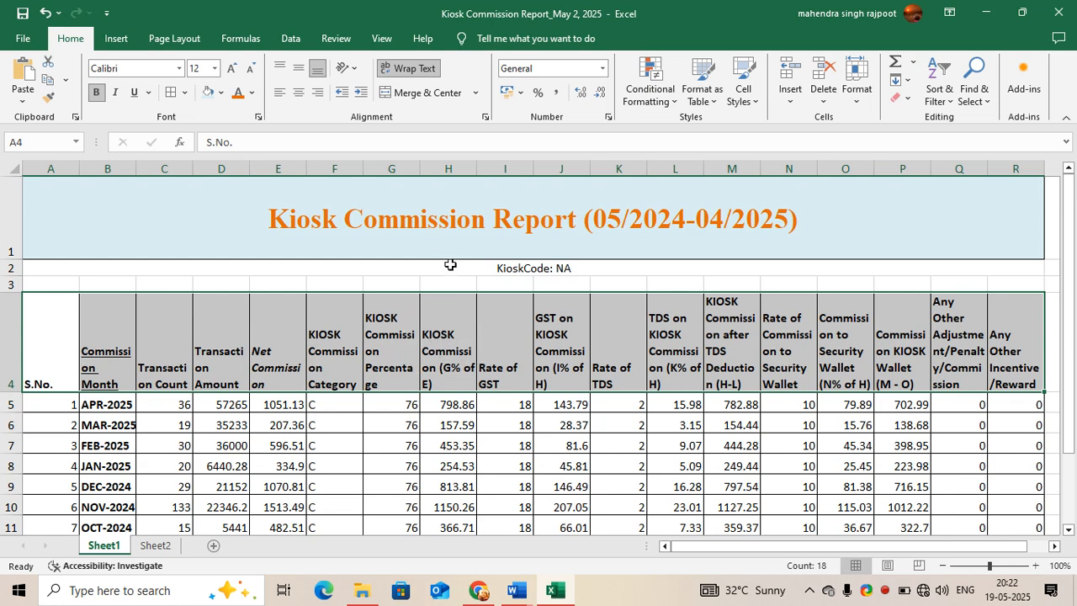
{"action": "left_click", "coordinate": [404, 70]}
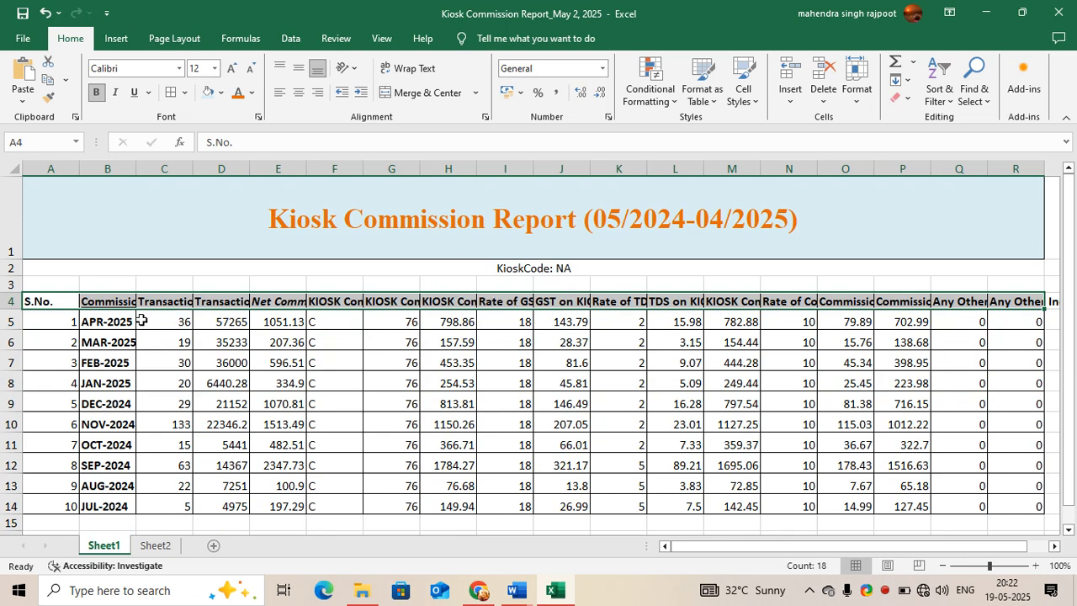
{"action": "left_click", "coordinate": [406, 68]}
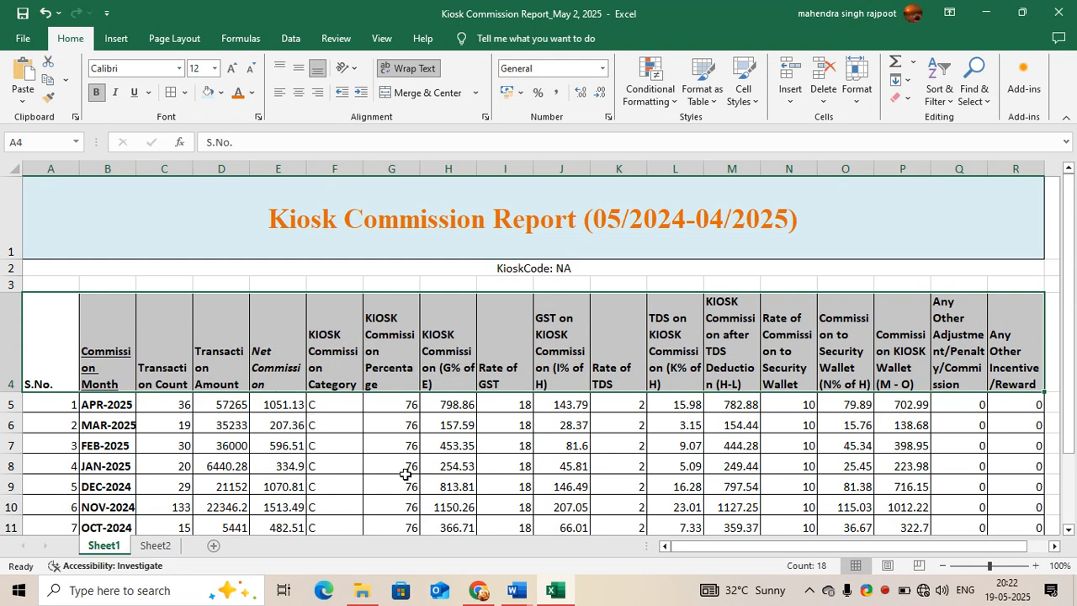
- Select the whole commission table A4:R14, from the header row to the last record
{"action": "scroll", "coordinate": [429, 445], "scroll_direction": "down", "scroll_amount": 2}
{"action": "scroll", "coordinate": [429, 446], "scroll_direction": "up", "scroll_amount": 2}
{"action": "left_click_drag", "start_coordinate": [64, 352], "coordinate": [1031, 511]}
{"action": "scroll", "coordinate": [291, 434], "scroll_direction": "up", "scroll_amount": 1}
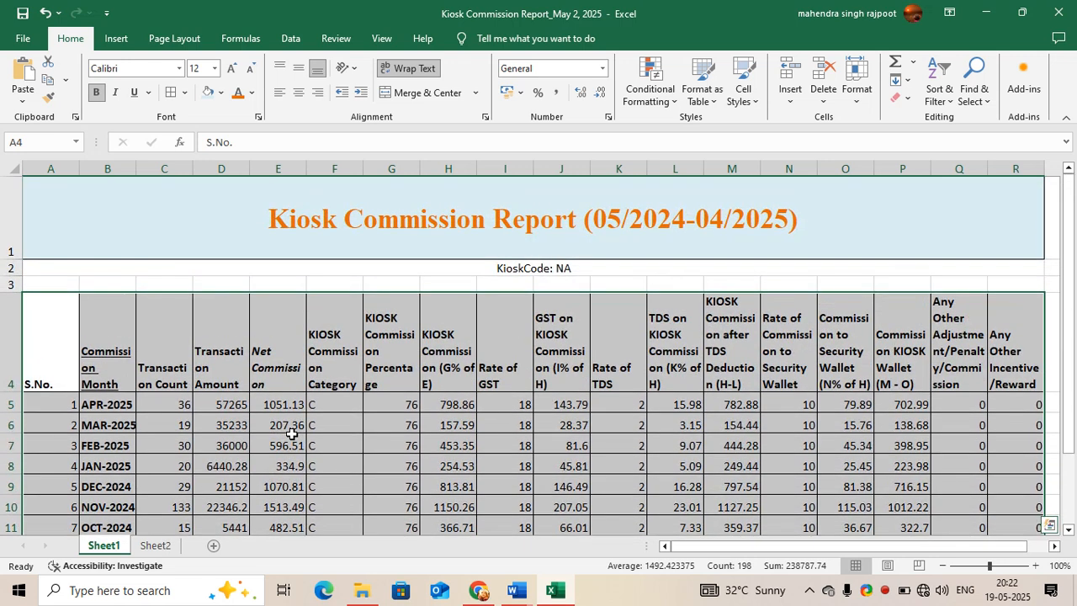